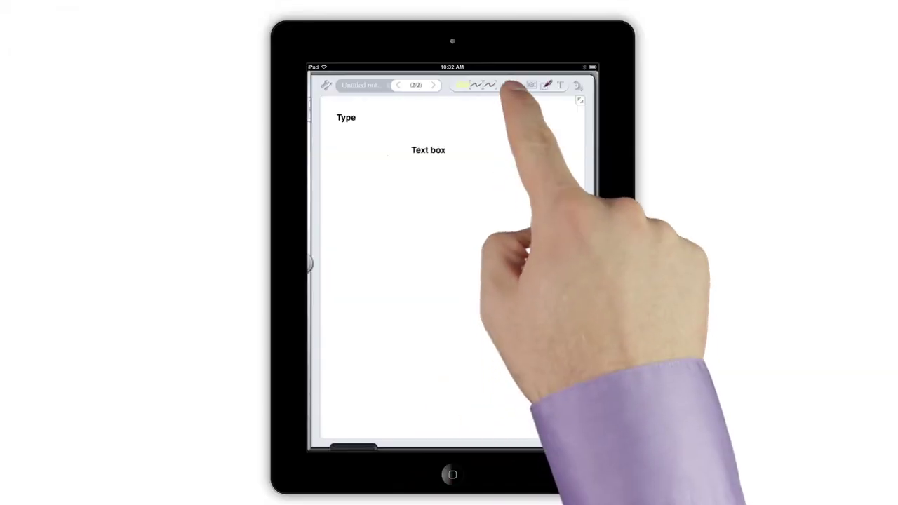
- Undo the 'Text box' words below 'Type', then restore them with Redo from the undo menu
{"action": "left_click", "coordinate": [508, 84]}
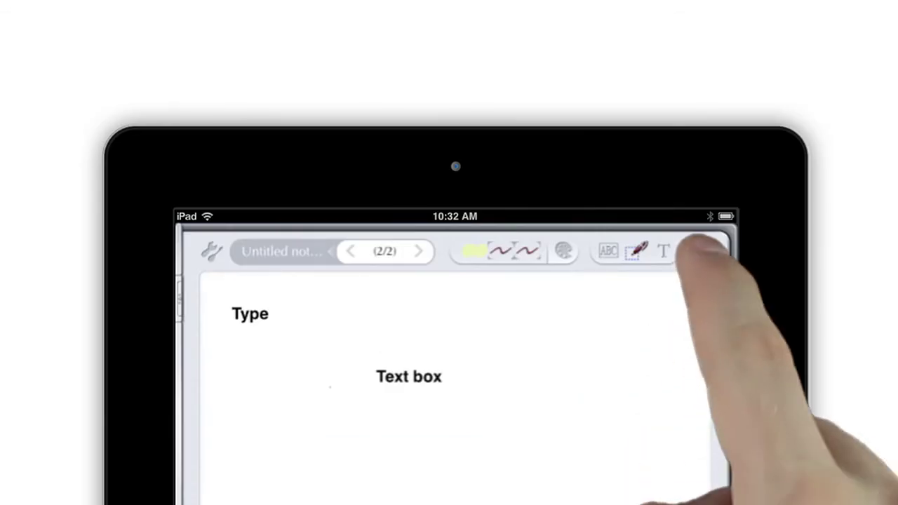
{"action": "left_click", "coordinate": [698, 251]}
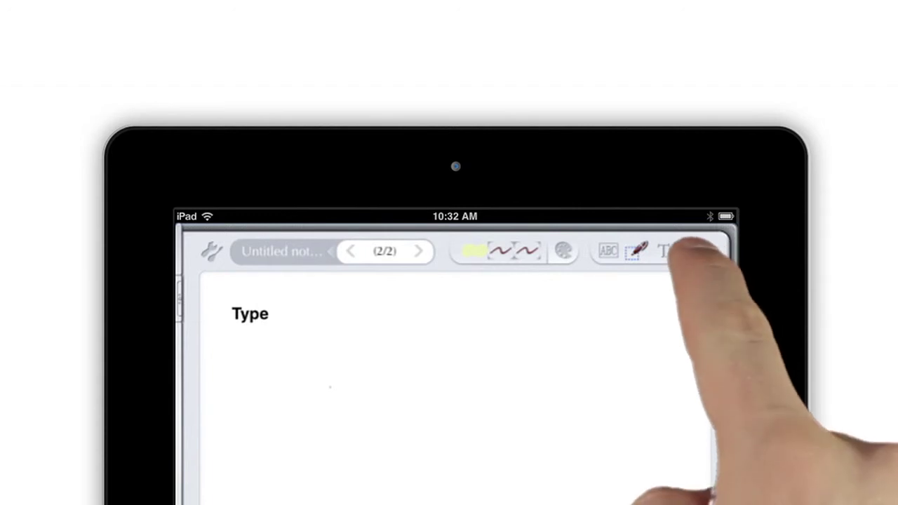
{"action": "left_click", "coordinate": [698, 251]}
{"action": "left_click", "coordinate": [663, 335]}
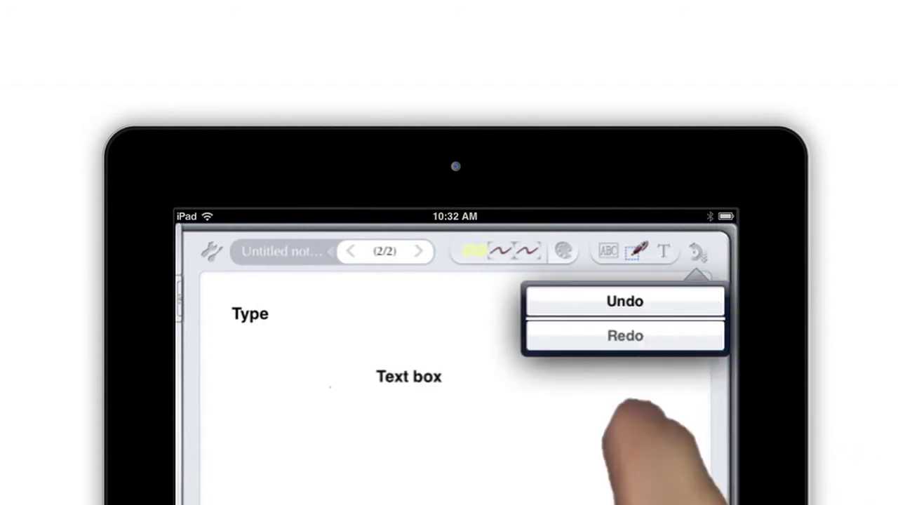